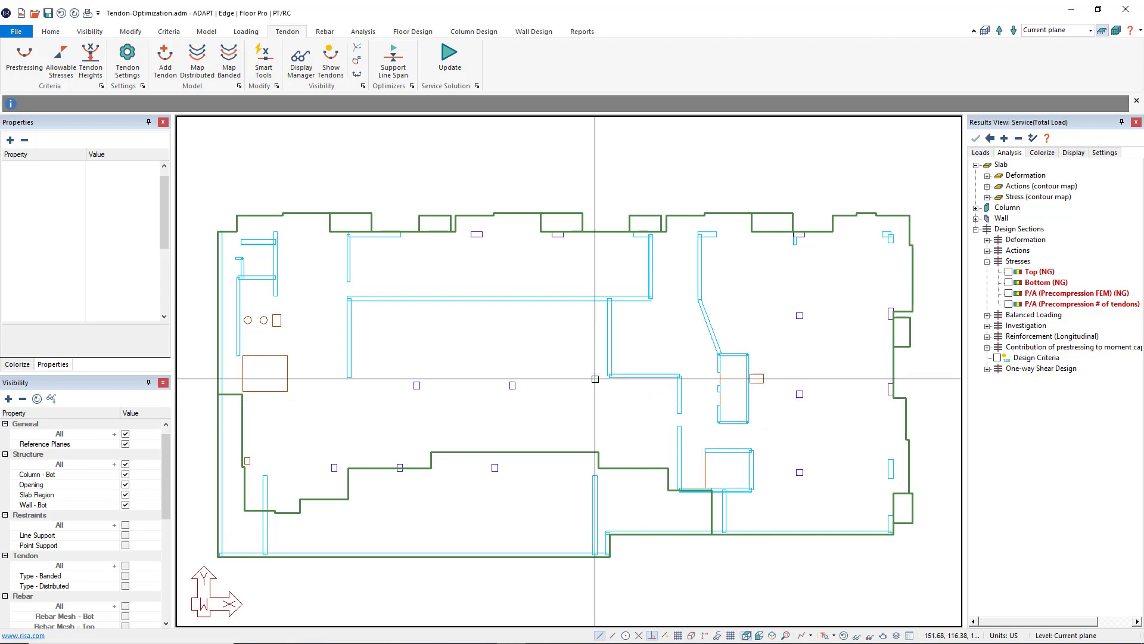
- Briefly display the banded and distributed tendons on the plan, then hide both again
click(125, 576)
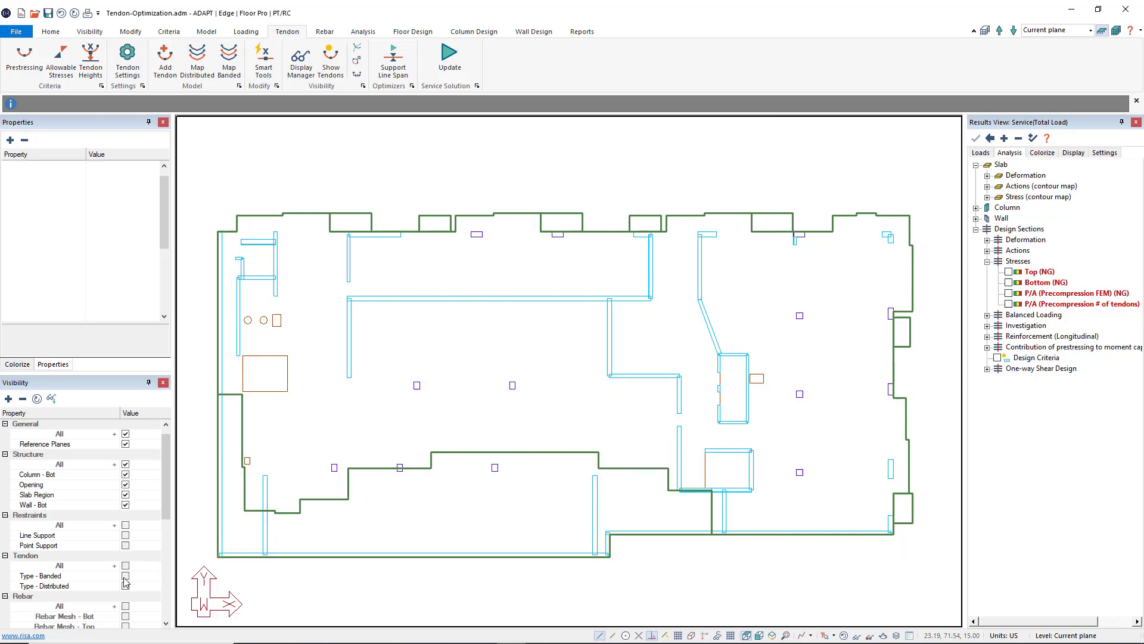
click(125, 586)
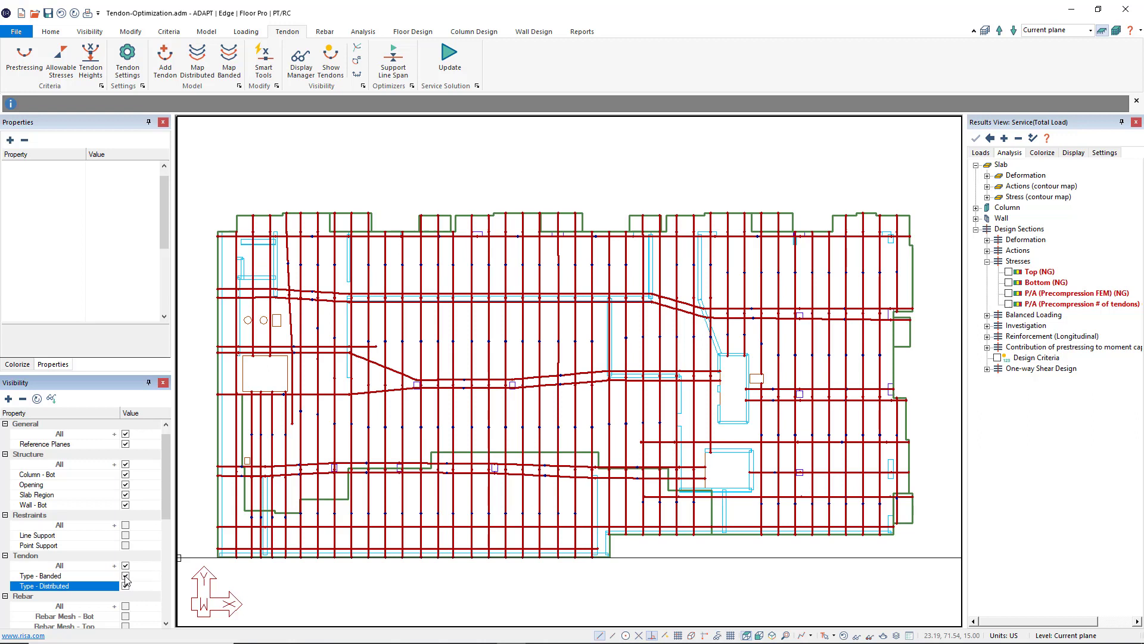
click(126, 576)
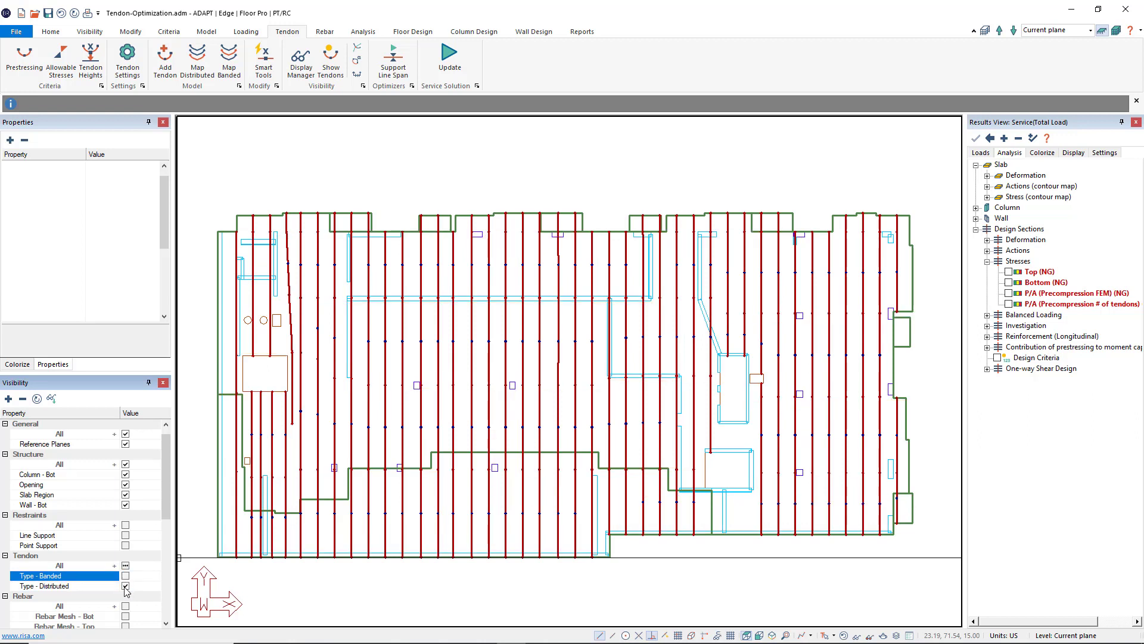
click(126, 586)
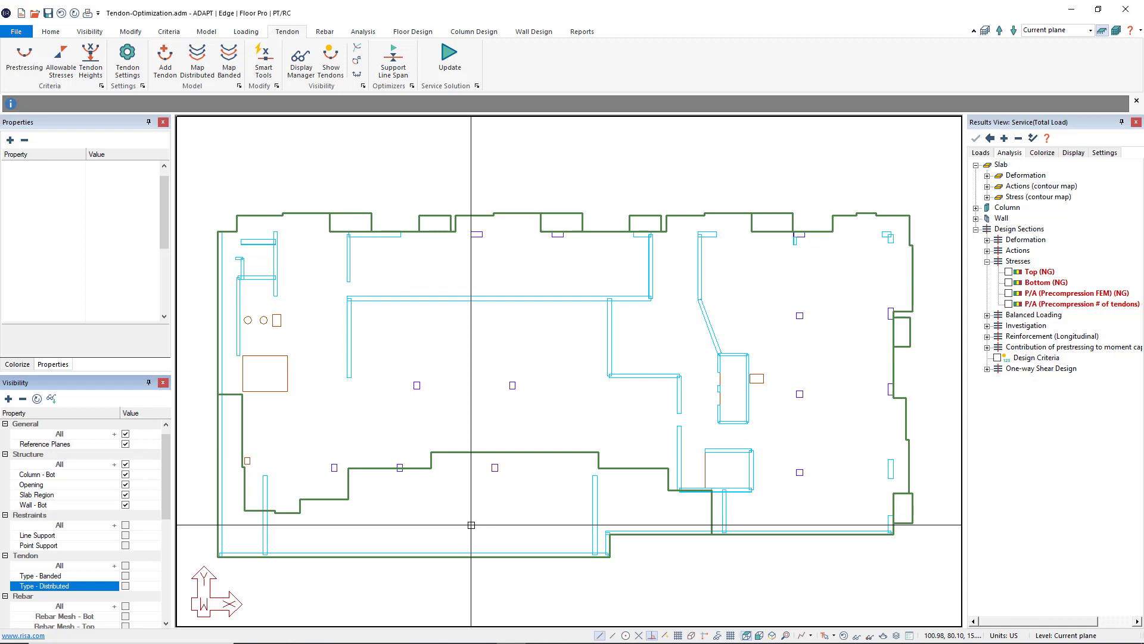
- Turn on the Strip group with Ctrl+G so only its tendons and design strip show
click(492, 412)
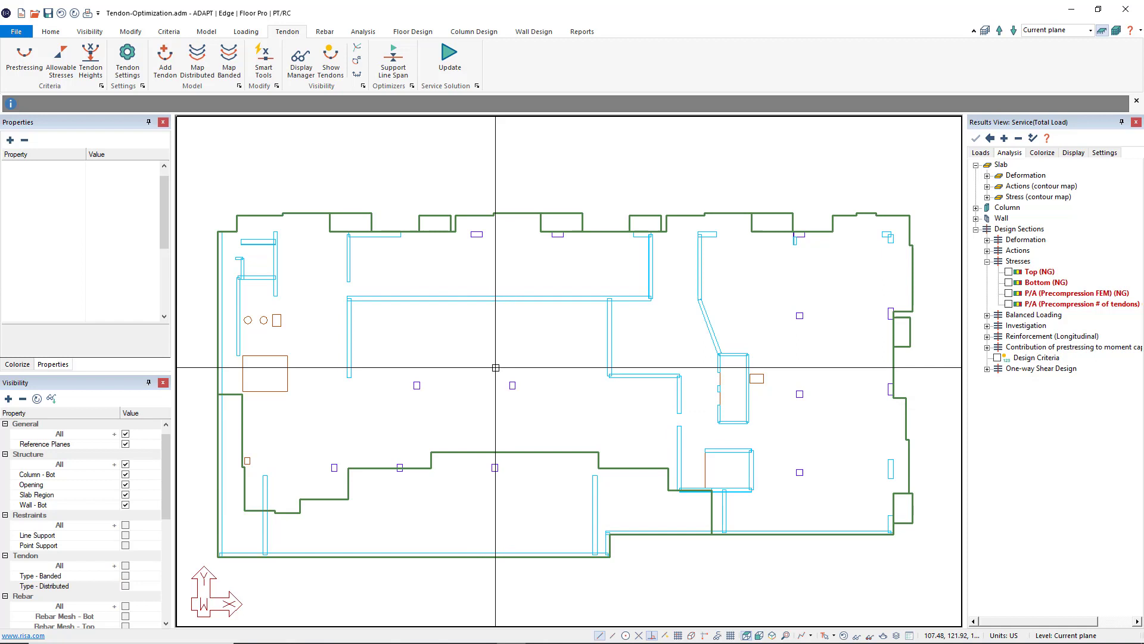
key(ctrl+g)
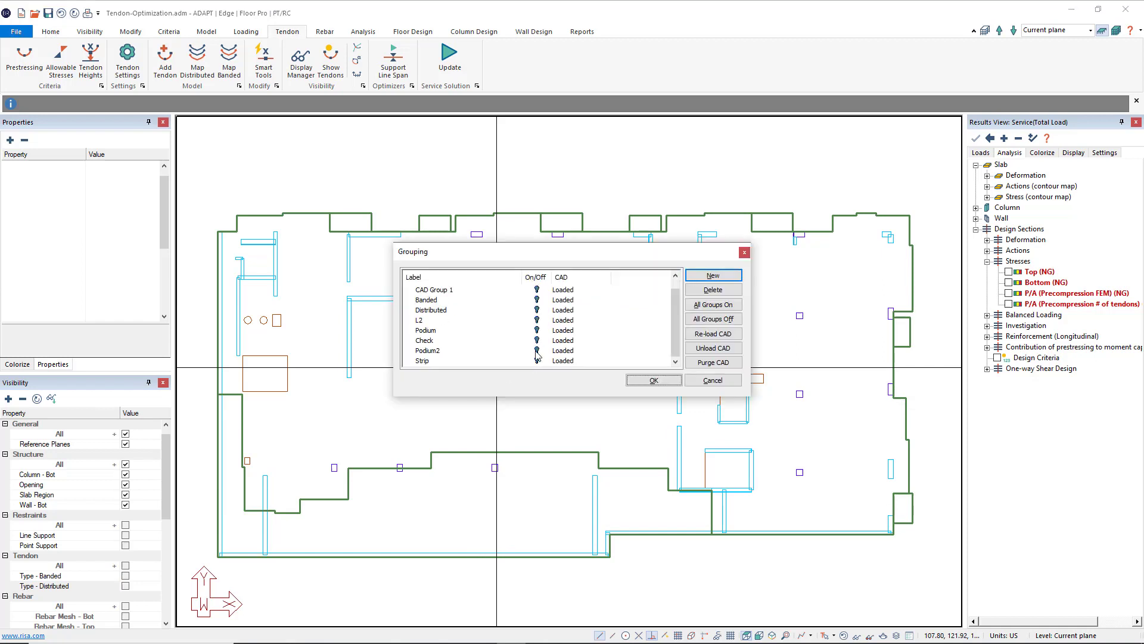
click(537, 360)
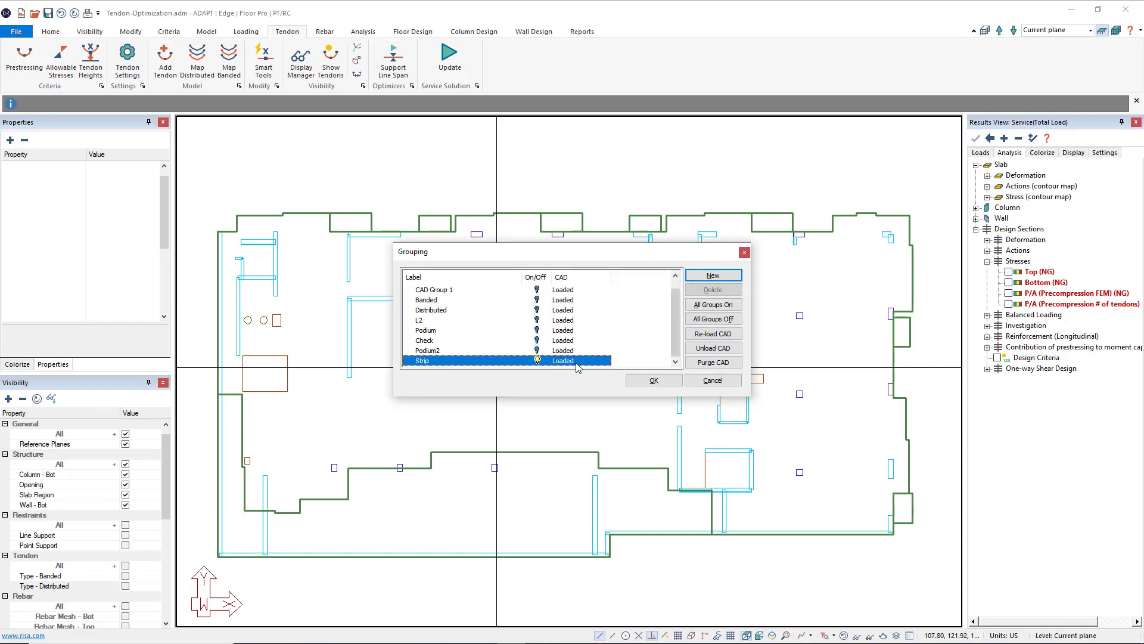
click(654, 381)
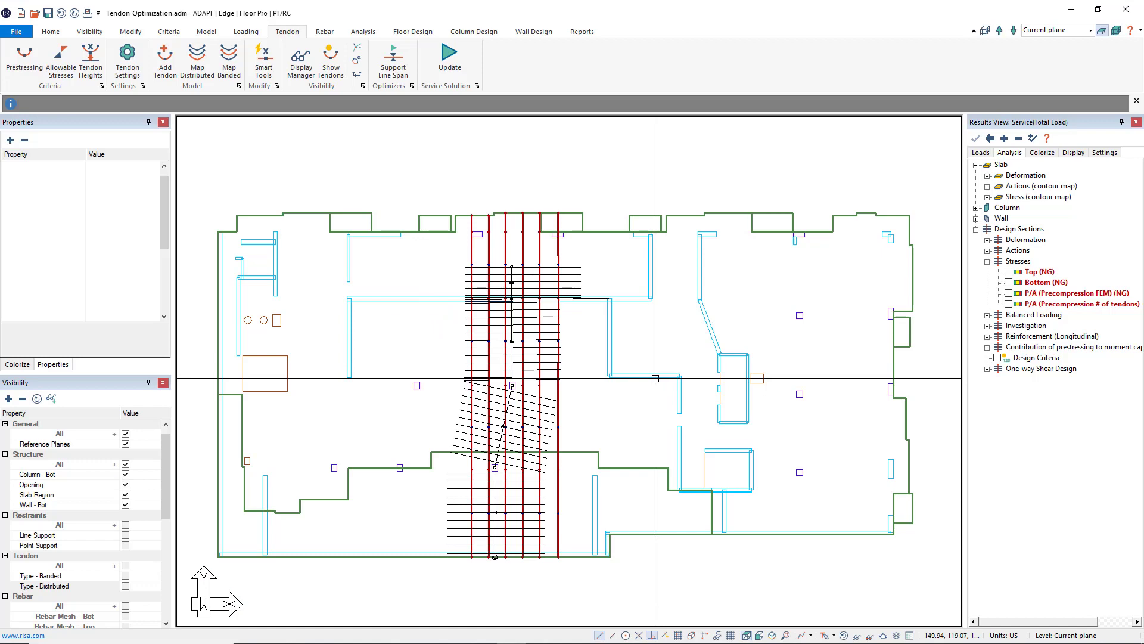
- Plot the top-surface stress diagram and zoom in on the strip
click(1010, 274)
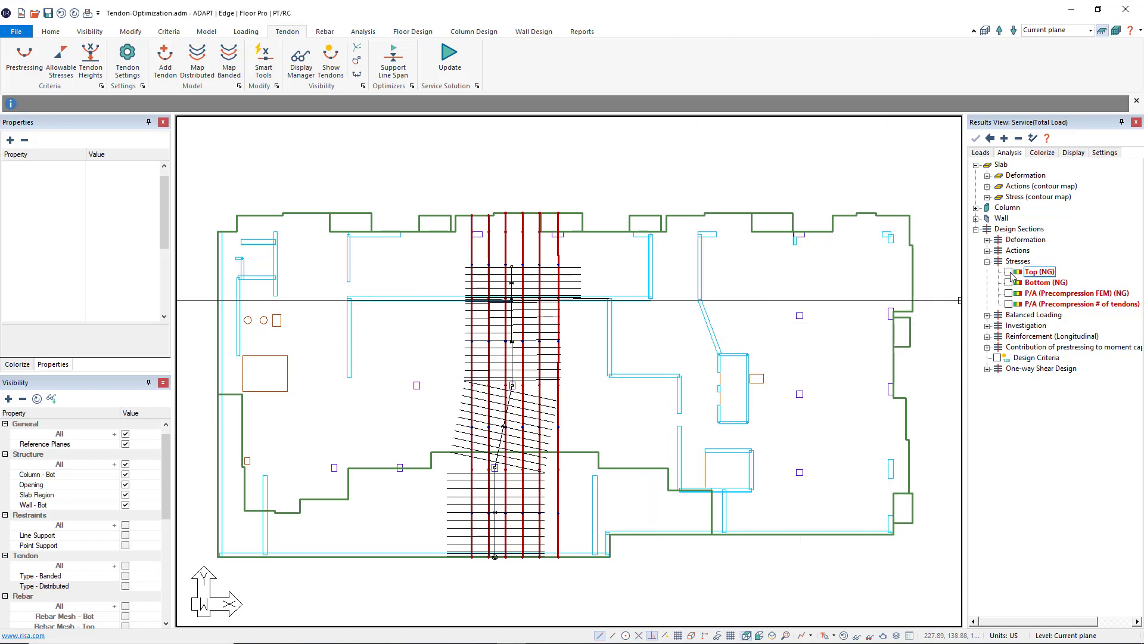
click(1009, 272)
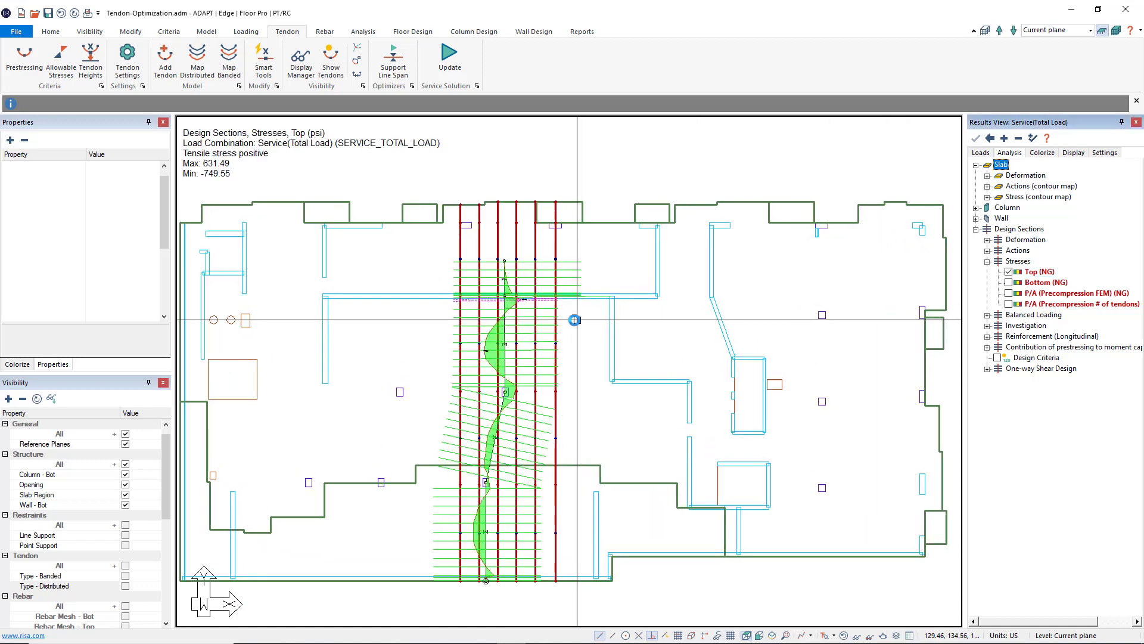
scroll(575, 320, up, 5)
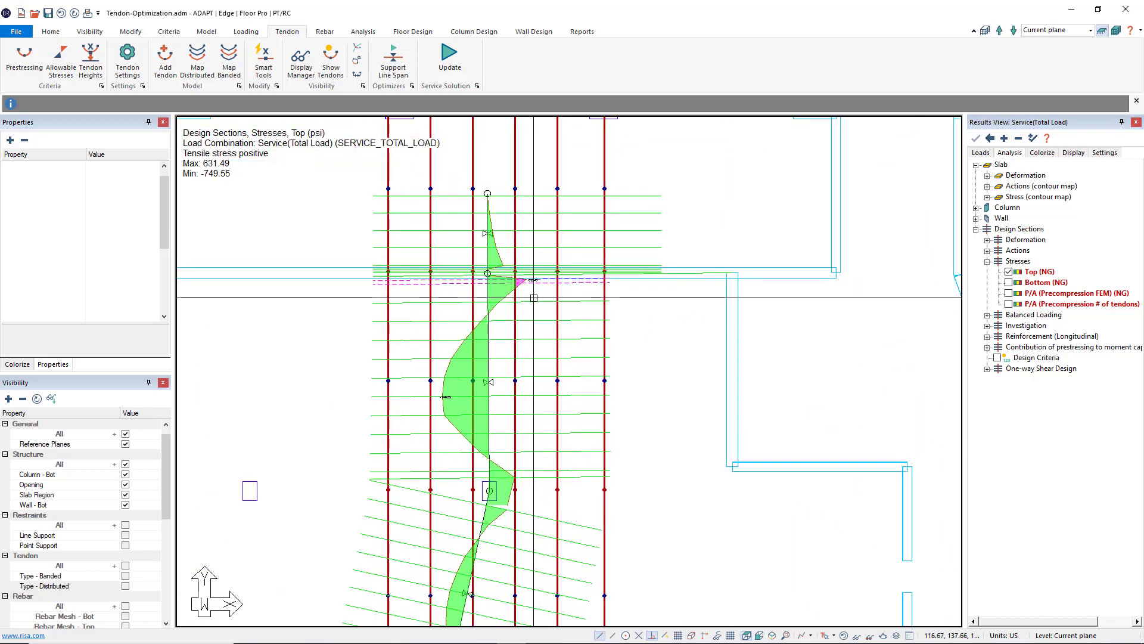
- Check the bottom and P/A precompression FEM stresses, ending on the bottom stresses (533.30 to -830.92 psi)
click(1008, 283)
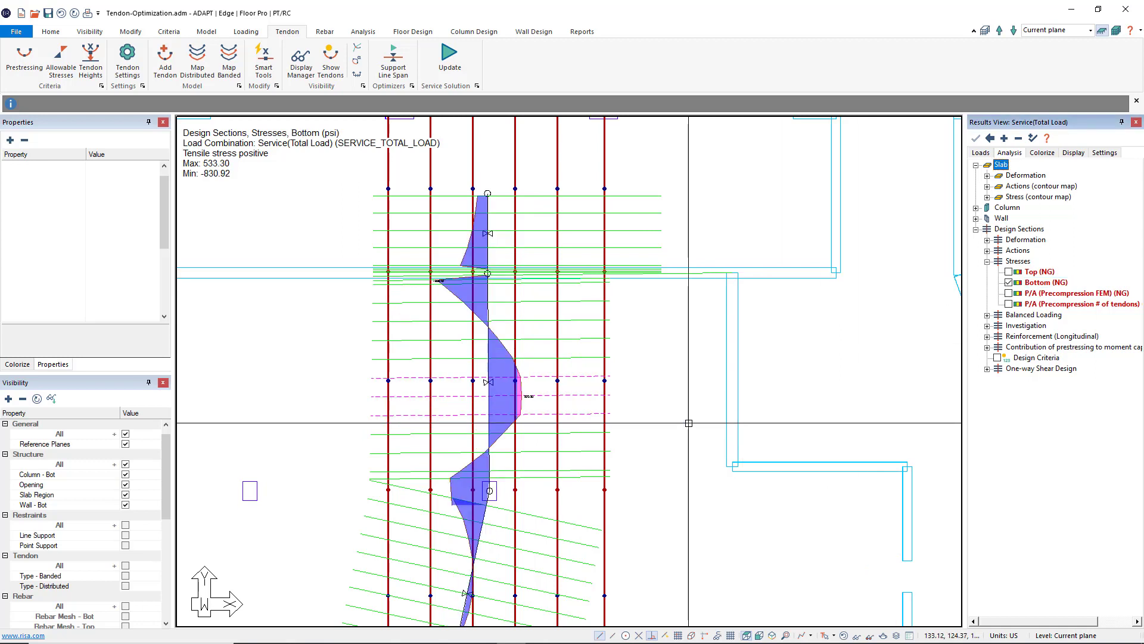
click(1012, 295)
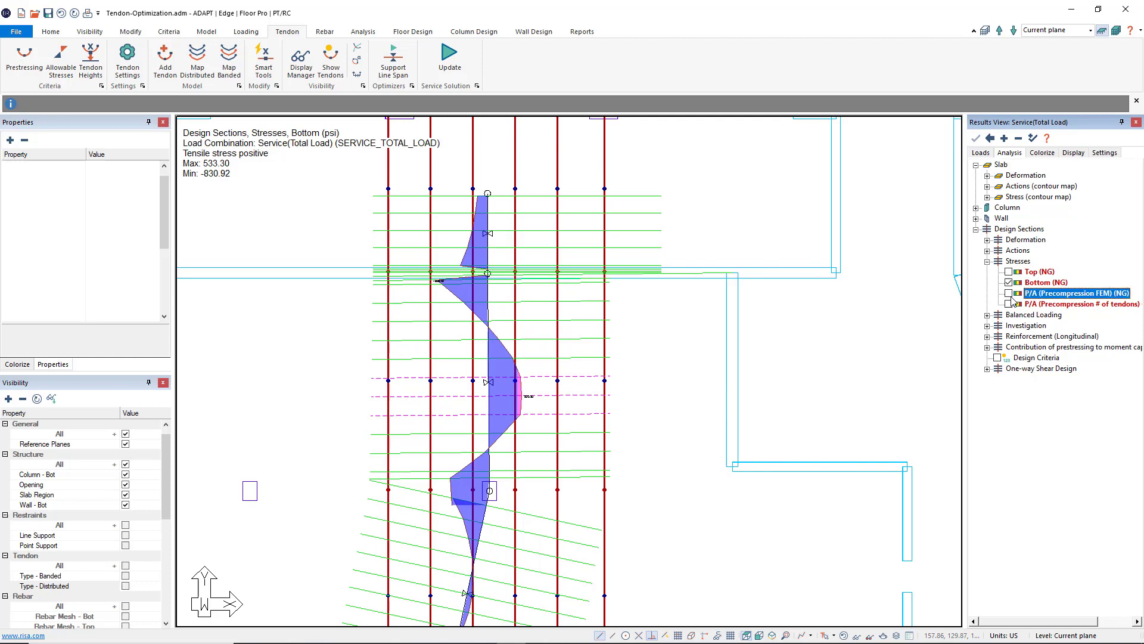
click(1011, 296)
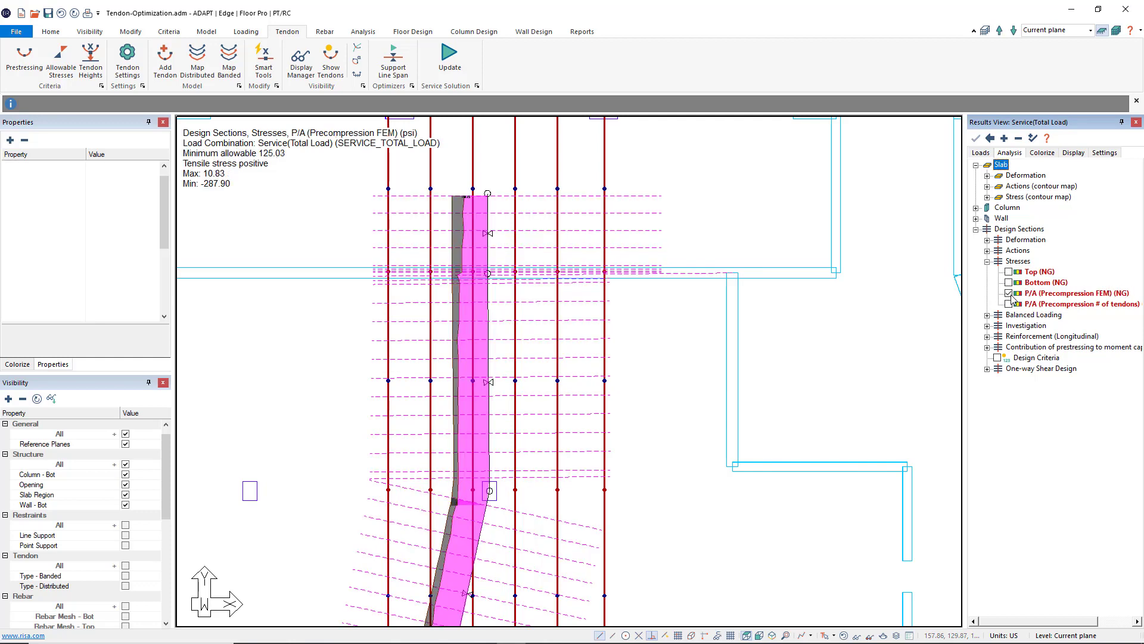
click(1009, 282)
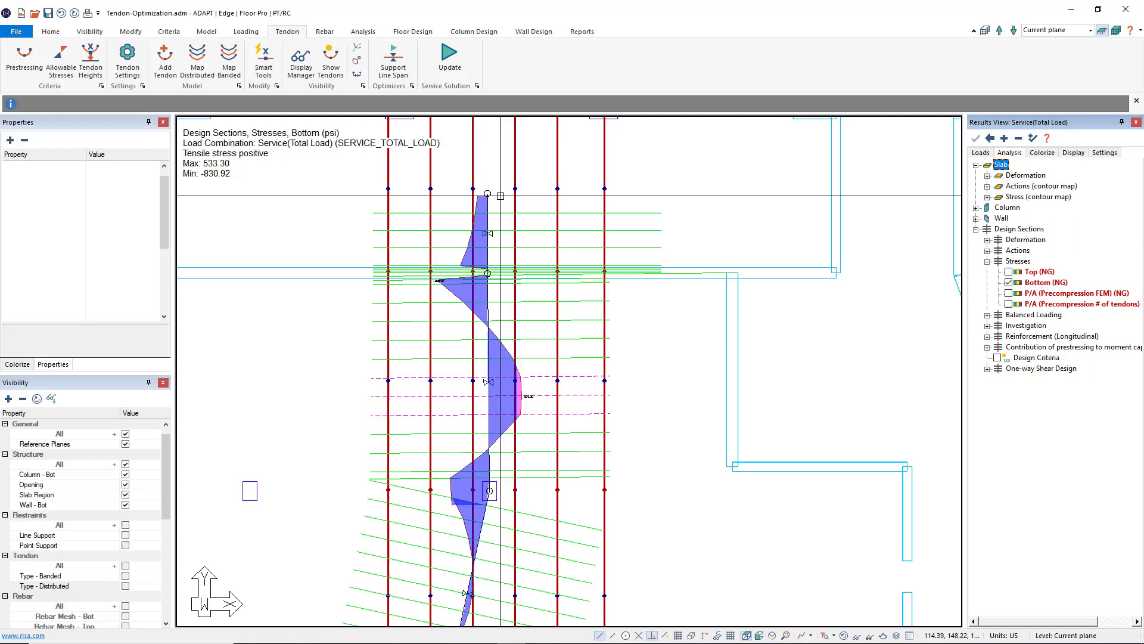
- Run Tendon > Support Line Span on the strip's support line to see 23 strands required versus 12 provided
click(398, 65)
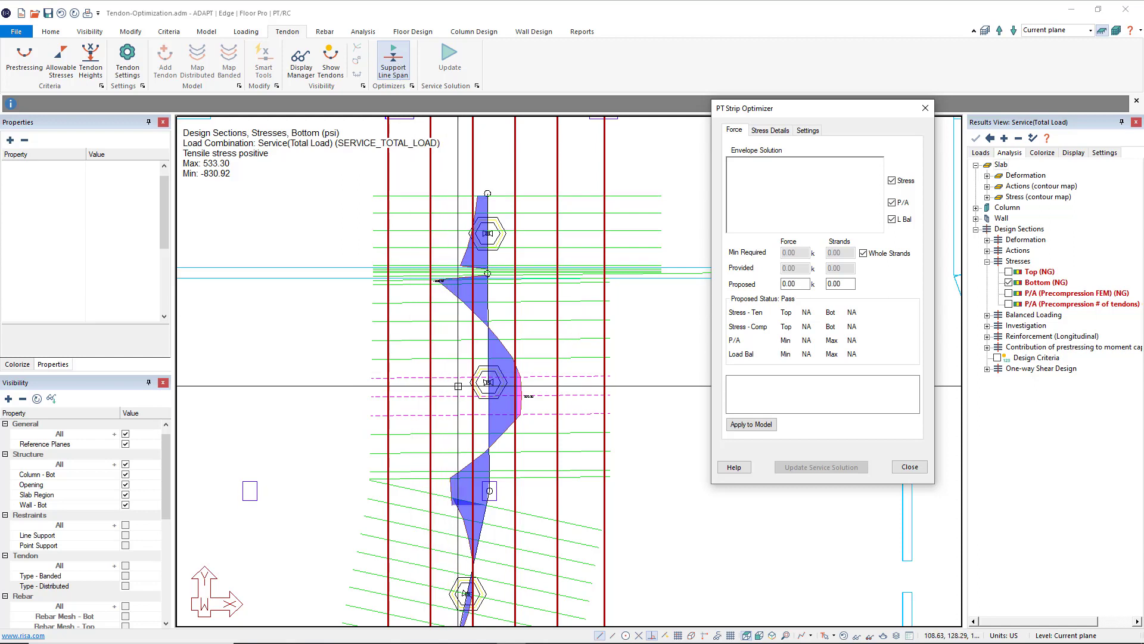
drag(465, 408, 520, 359)
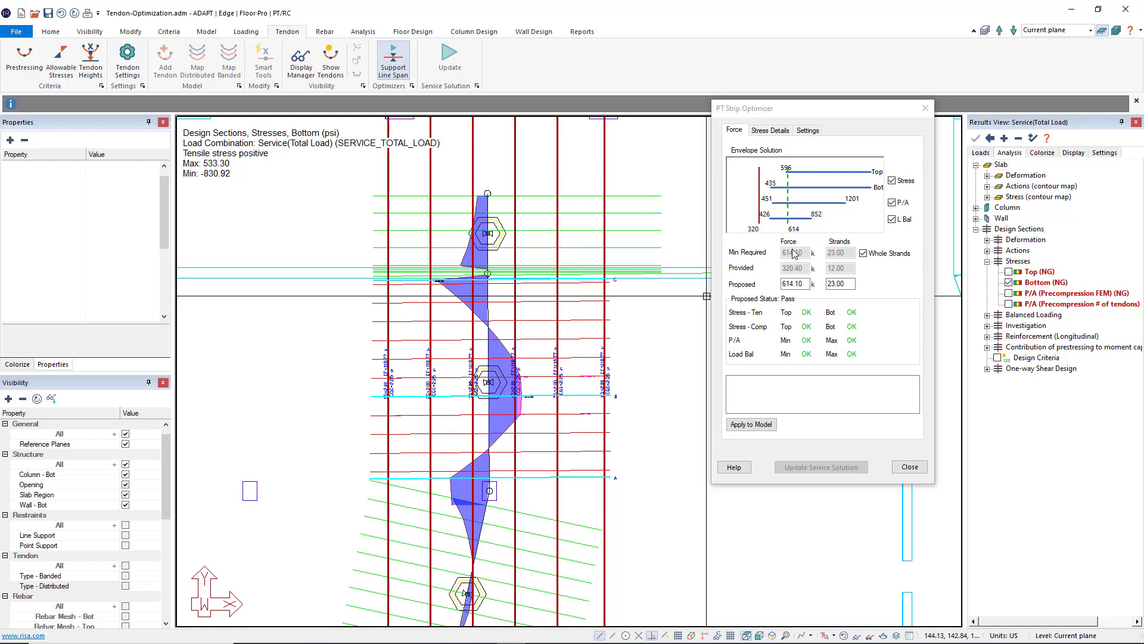
click(774, 132)
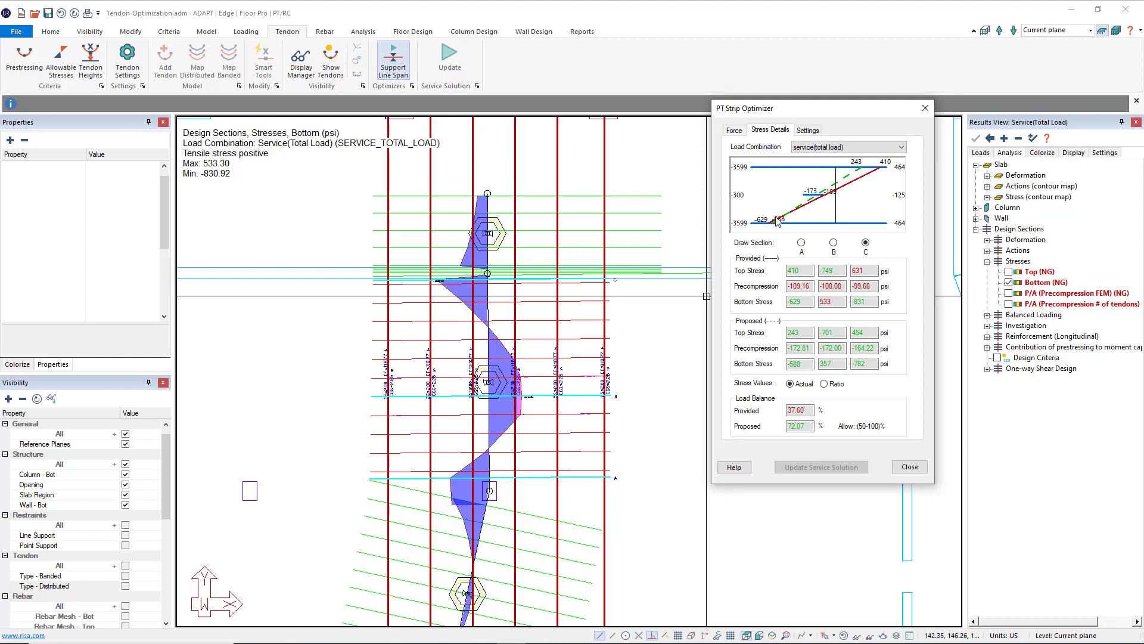
click(802, 242)
click(735, 129)
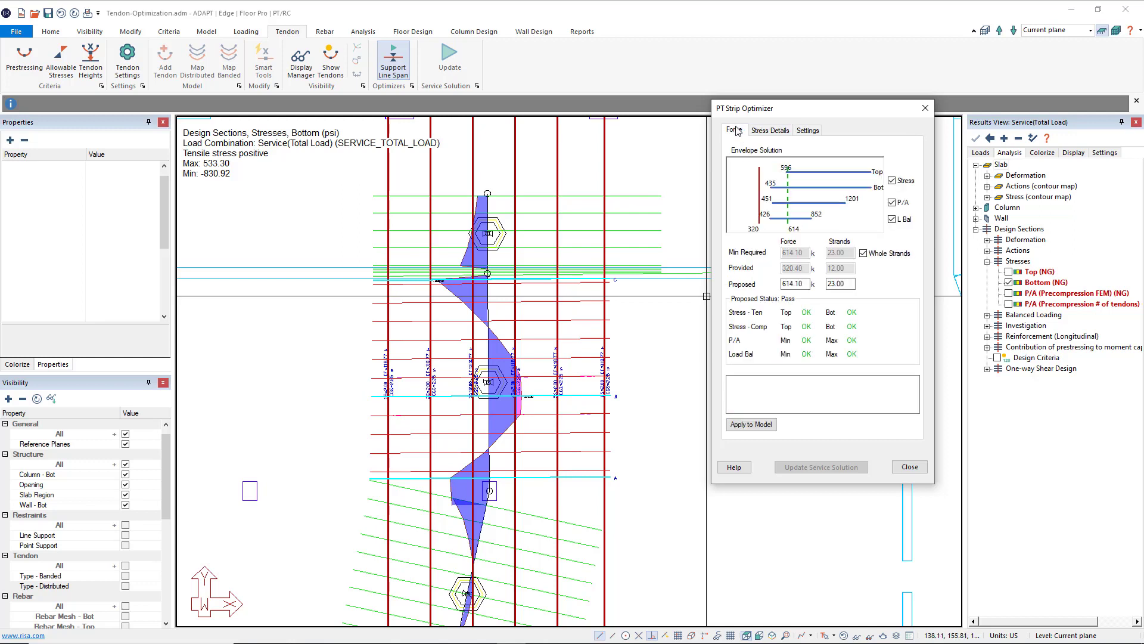
- Set Proposed Strands to 24 and apply it to the model across Tendons 1–6, 2.00 each
double_click(841, 283)
text(24)
click(762, 426)
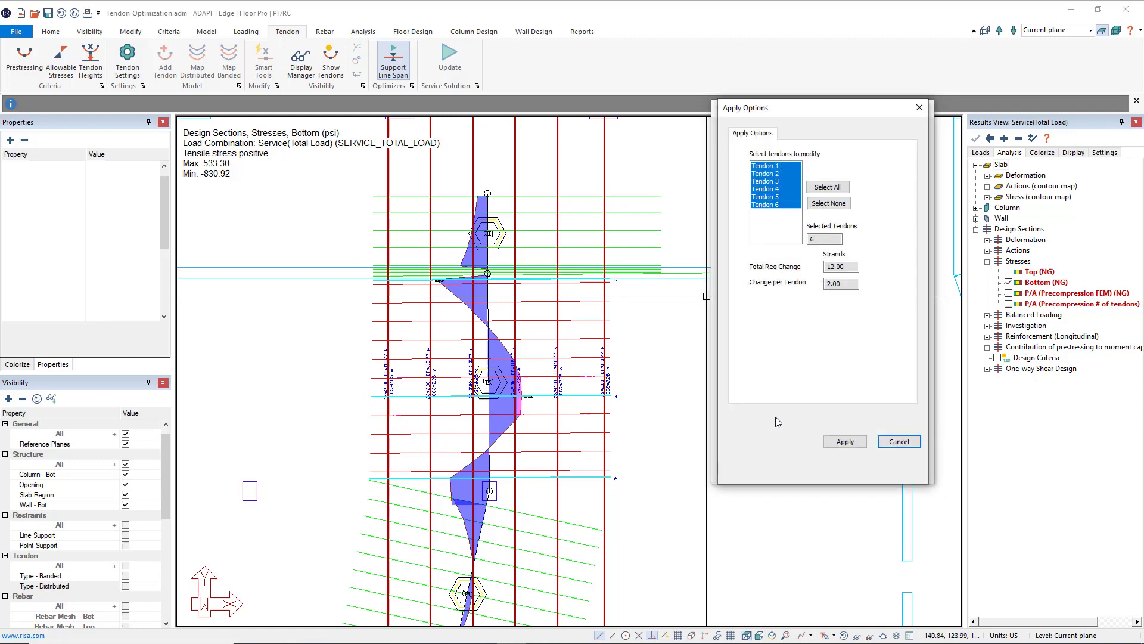
click(776, 206)
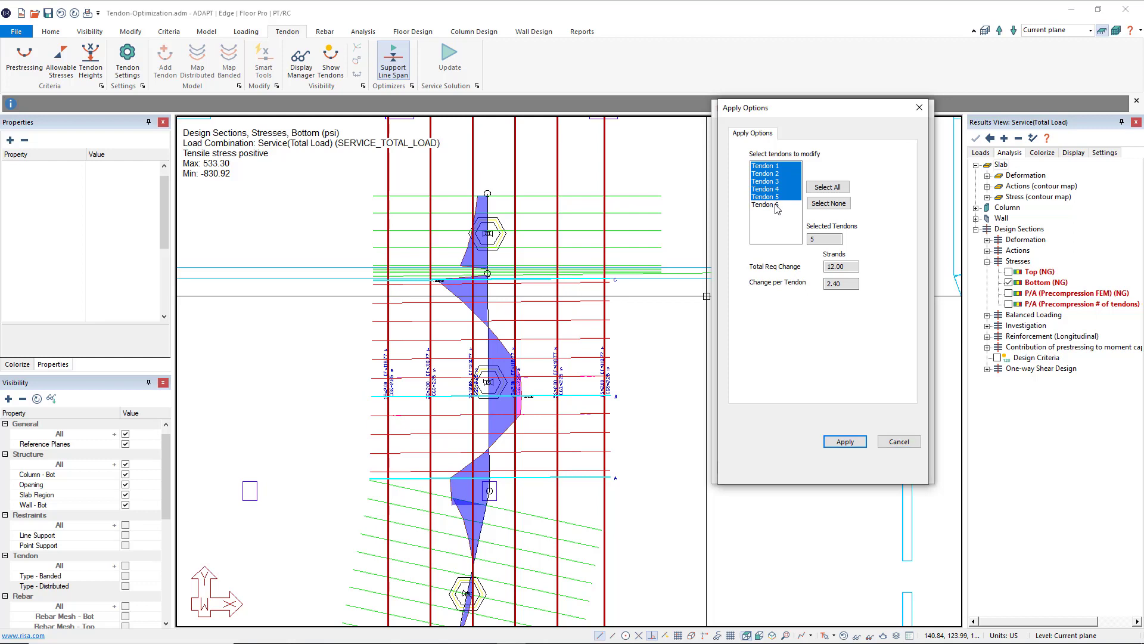
click(776, 205)
- Apply the 24-strand change and rerun the service solution with all four load combinations
click(845, 442)
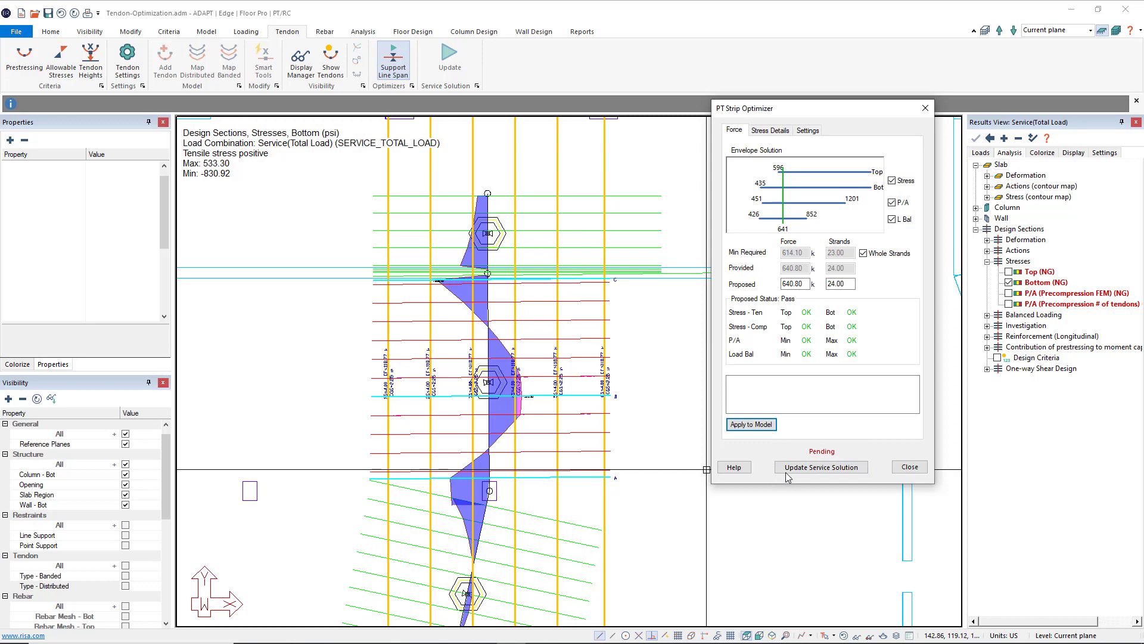
click(818, 471)
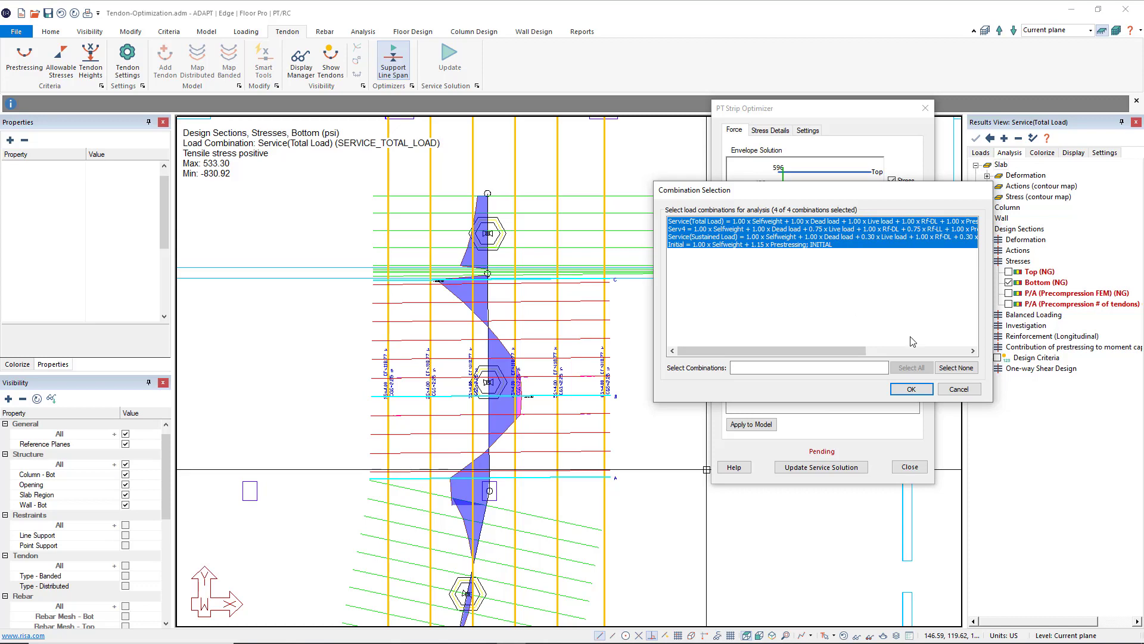
click(915, 390)
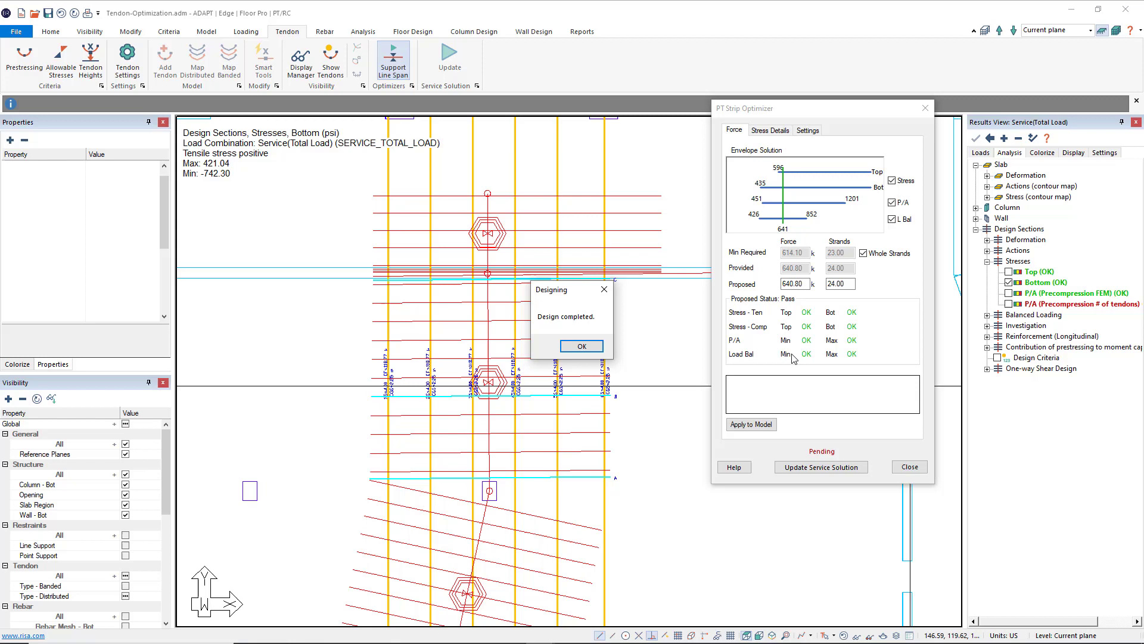
- Acknowledge the Design completed message and close the PT Strip Optimizer
click(590, 346)
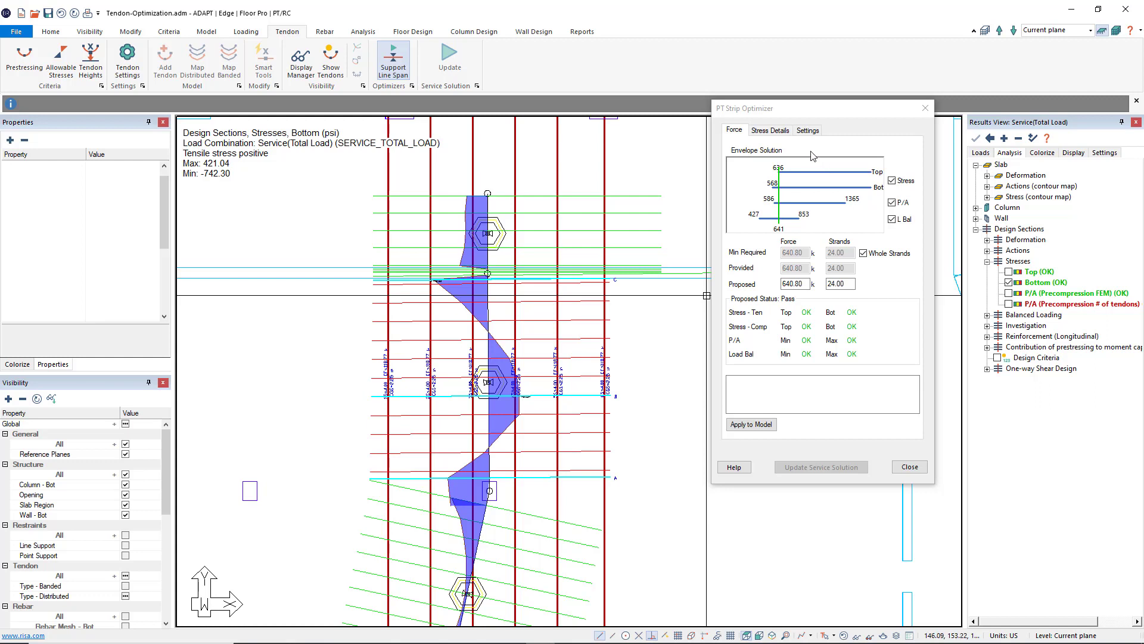
click(906, 468)
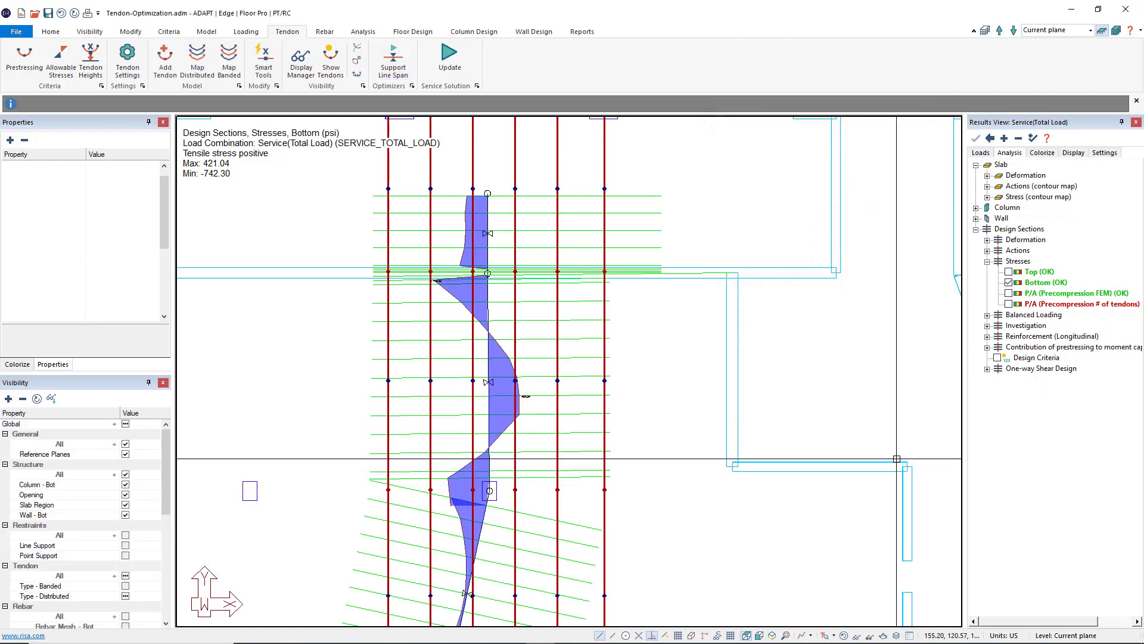
- Review the passing Top, Bottom and P/A FEM stress diagrams, then untick P/A to clear the plot
click(1009, 273)
click(1009, 273)
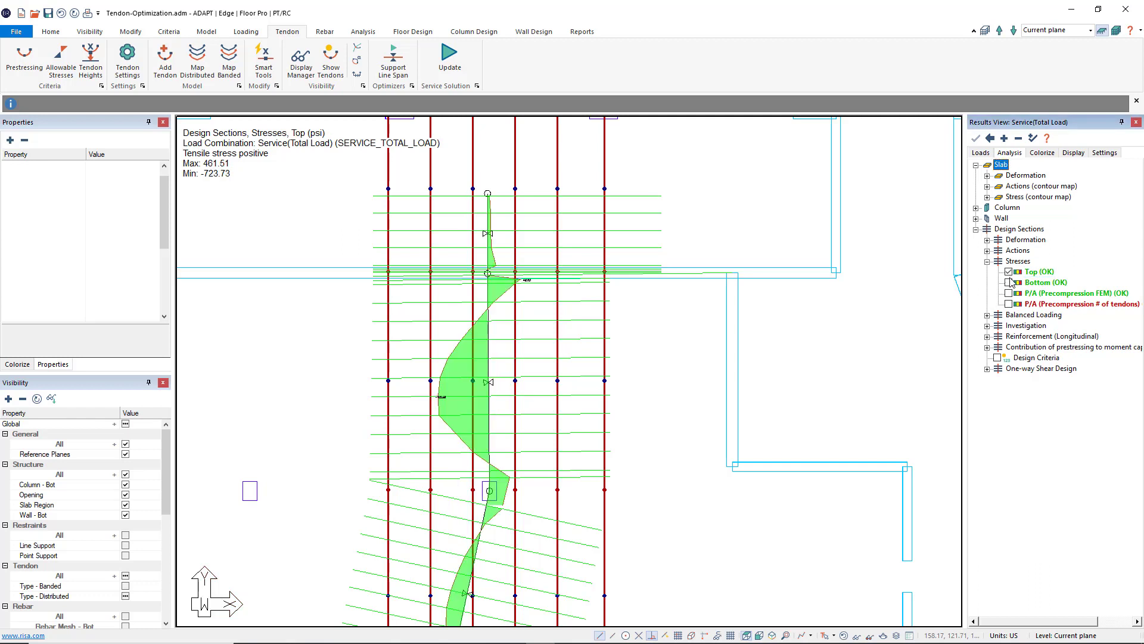
click(1009, 283)
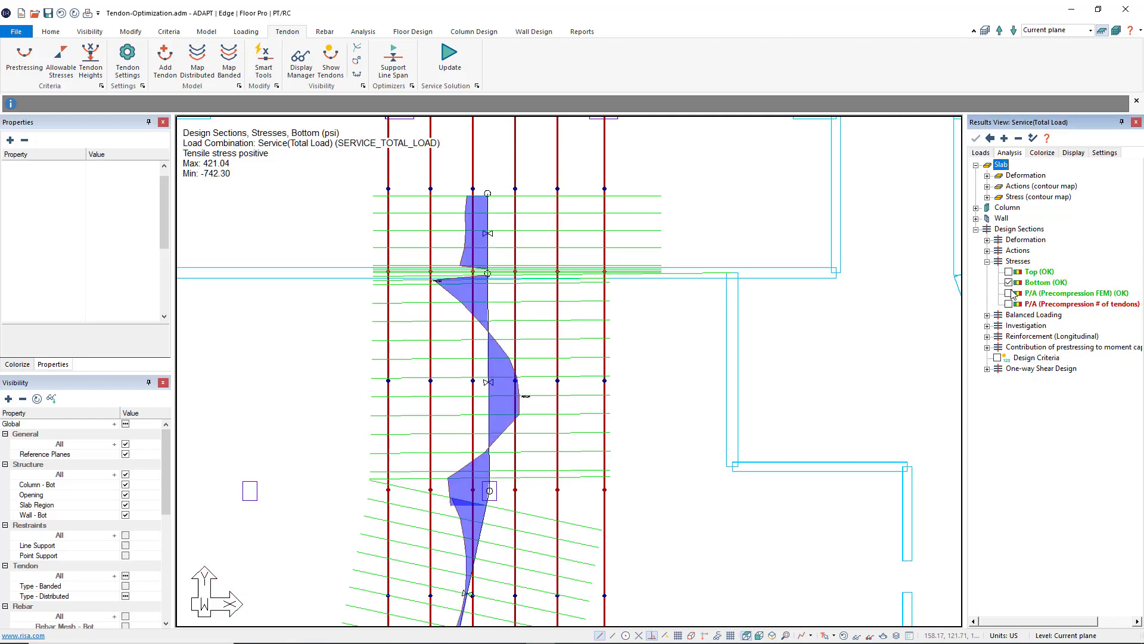
click(1009, 293)
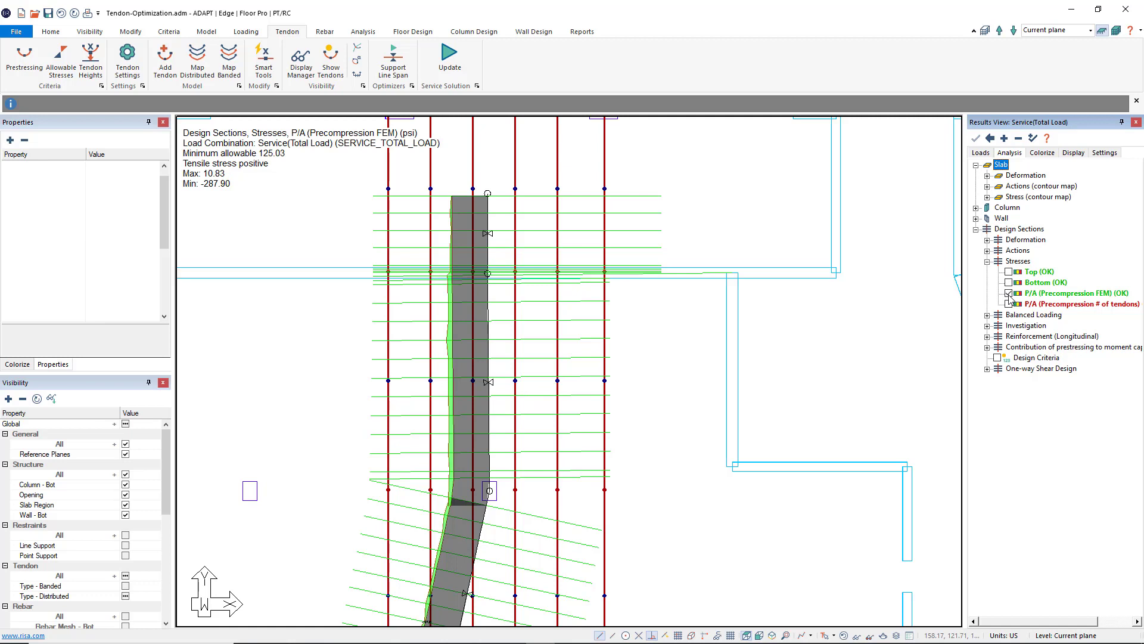
click(1009, 294)
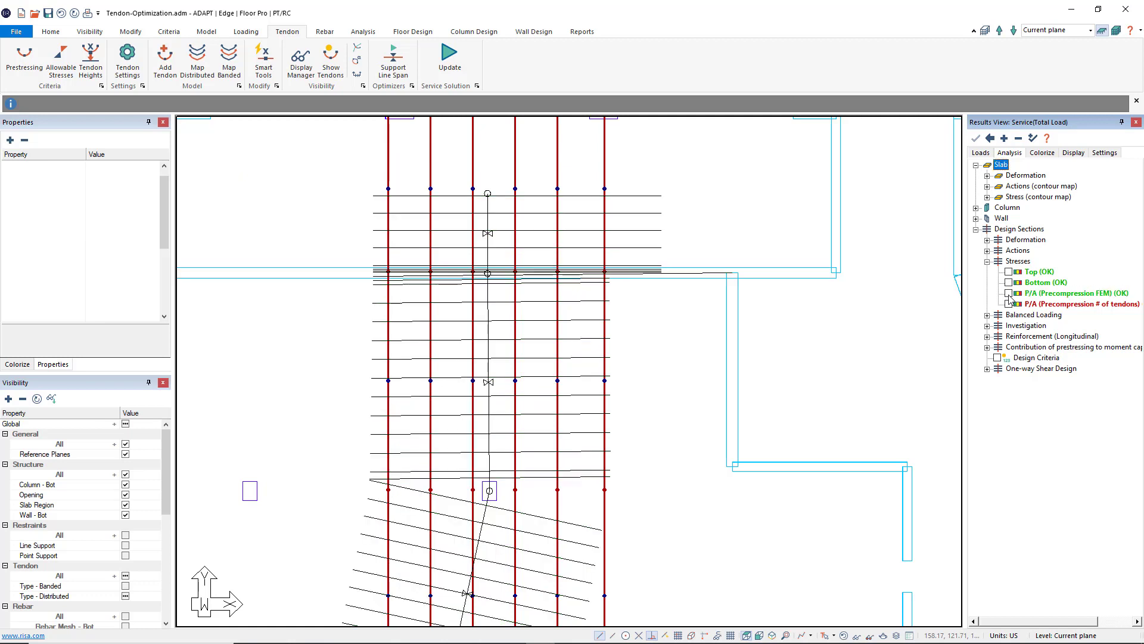